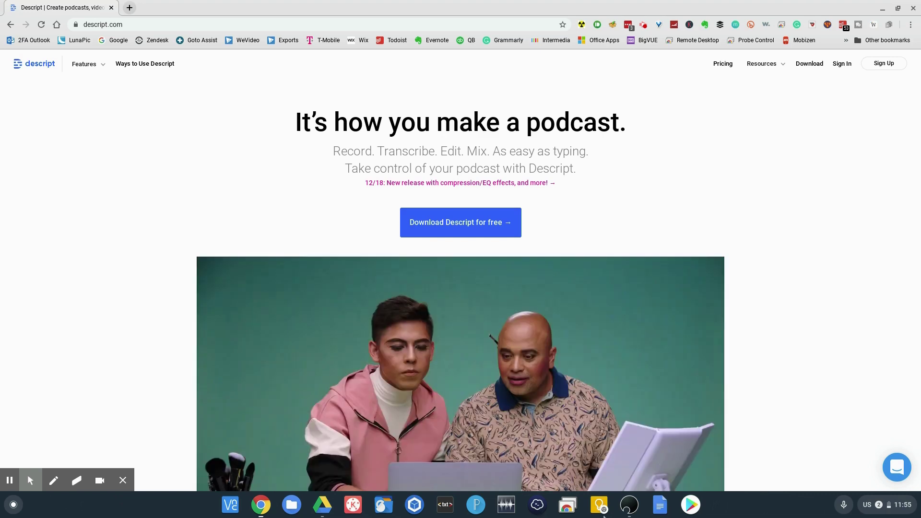
Bring up the Shadow cloud PC's full-screen Windows desktop from the Chromebook
left_click(628, 505)
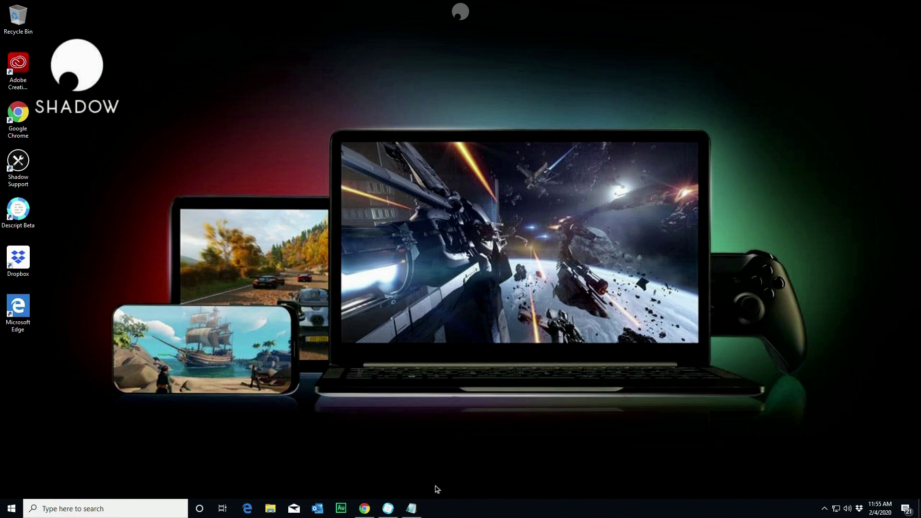
Bring up the descript_demo podcast script in Notepad from the taskbar
left_click(411, 508)
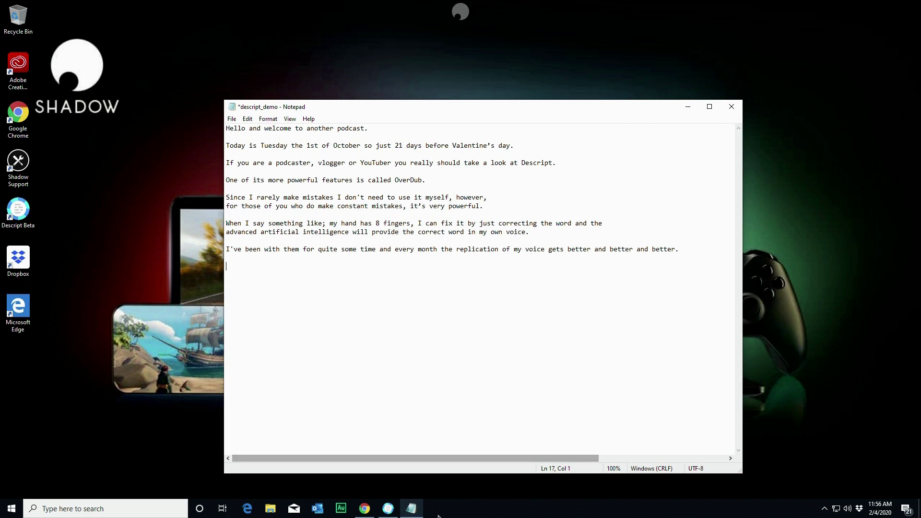
Bring Descript Beta forward and play the Voice File transcript from 'Hello'
left_click(388, 508)
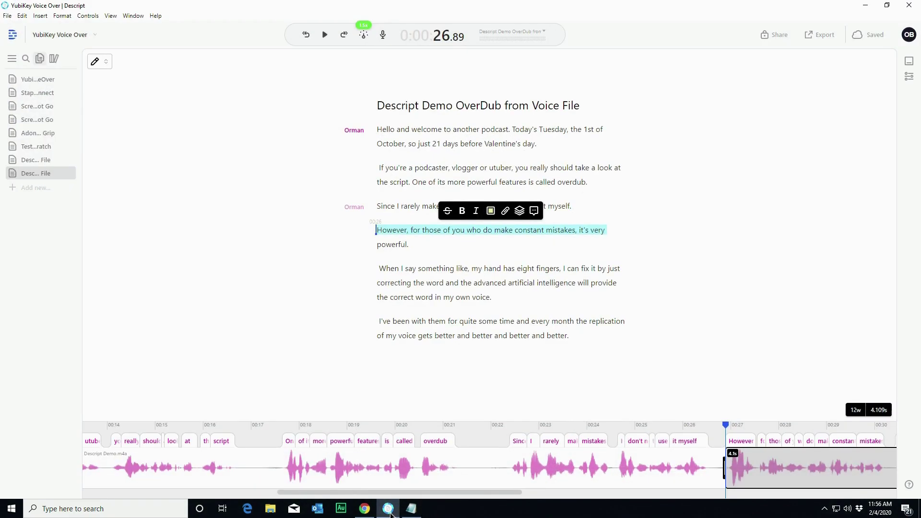
left_click(378, 133)
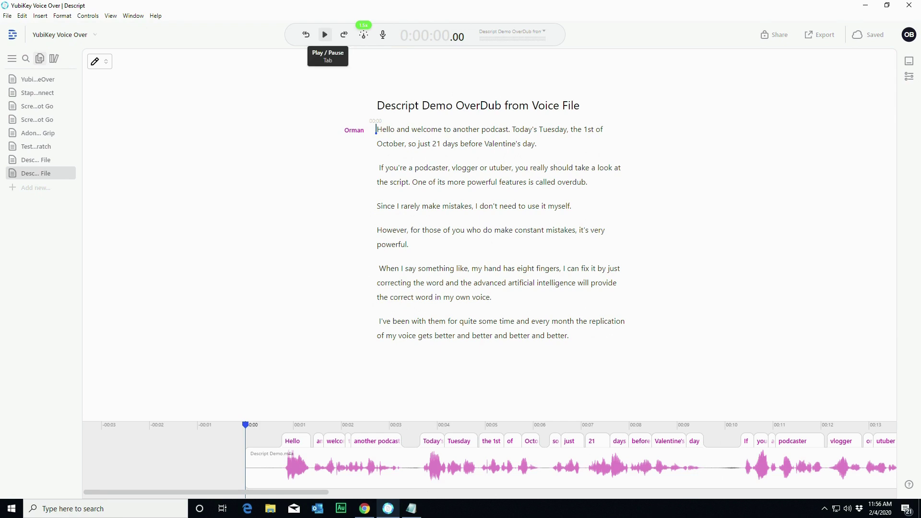
left_click(324, 34)
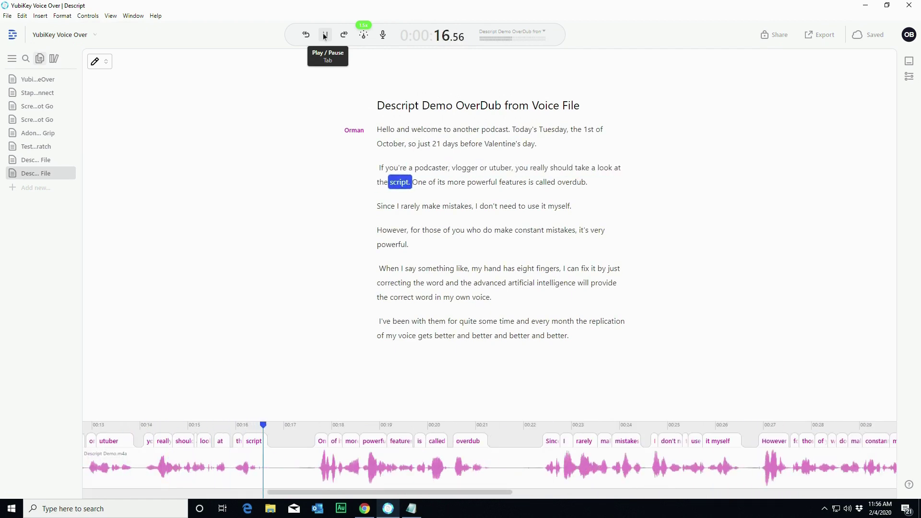
Pause playback and overdub 'of October' as 'of Feburary'
key("Tab")
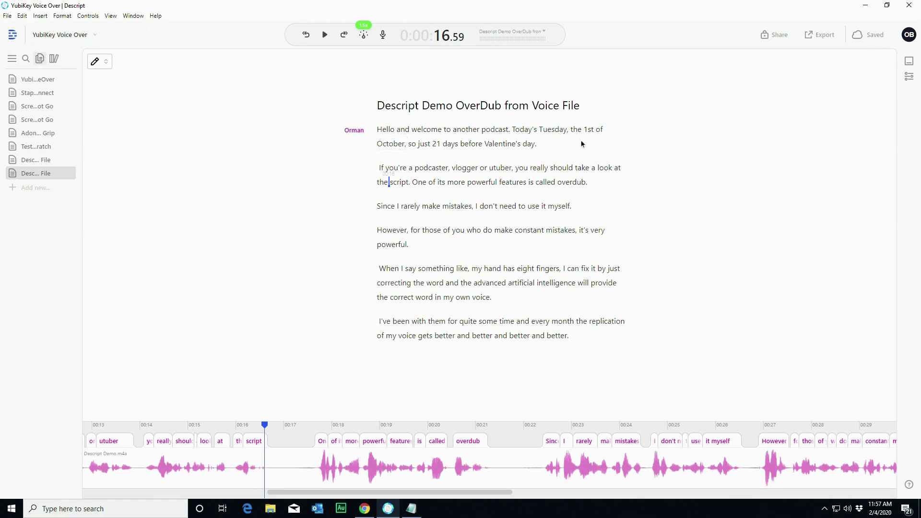
left_click_drag(603, 133, 413, 148)
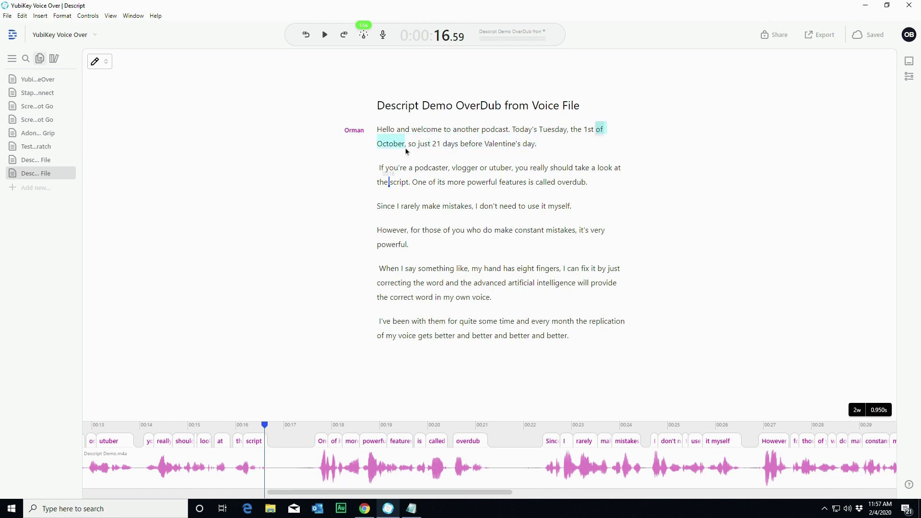
left_click_drag(404, 147, 405, 147)
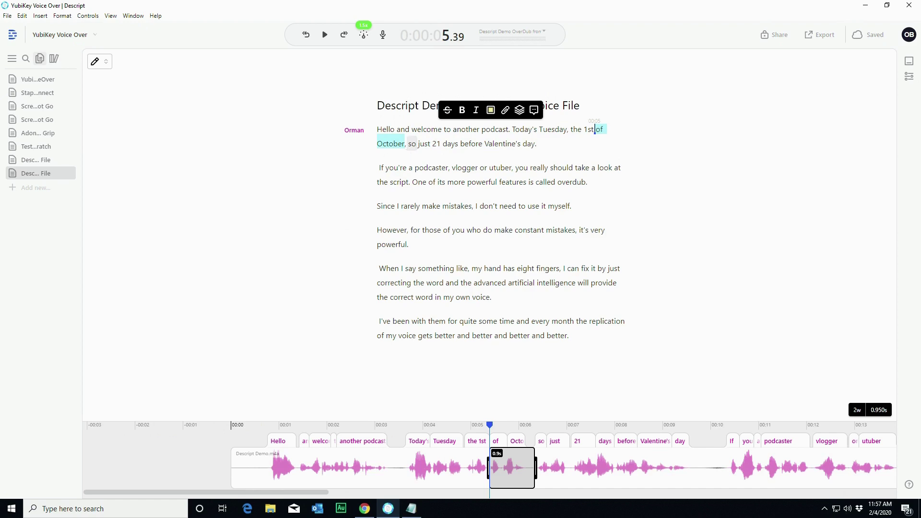
type("d")
type("of Feburary")
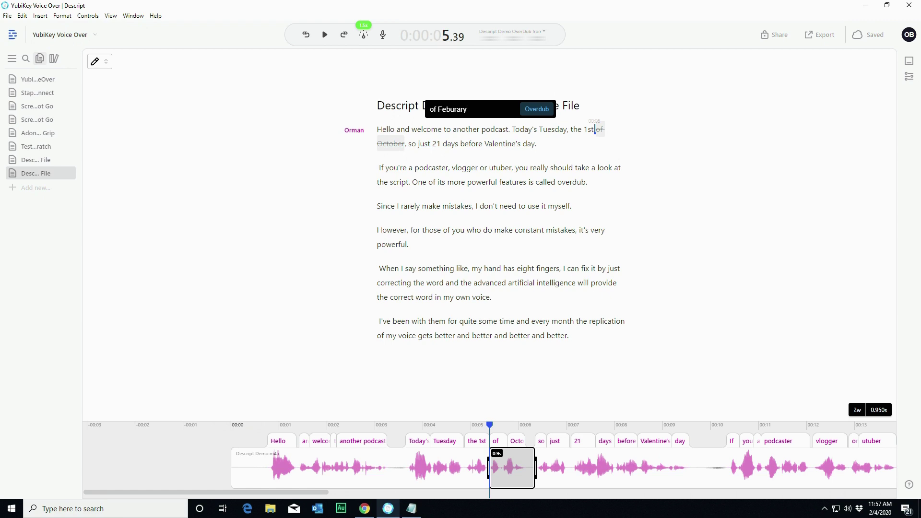
left_click(537, 110)
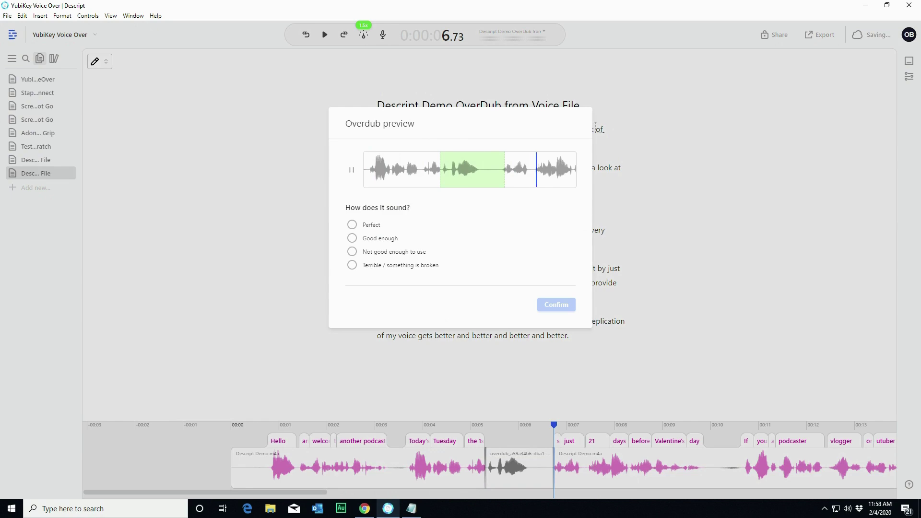
Rate the overdub preview Good enough, flag Intonation, and confirm
left_click(352, 239)
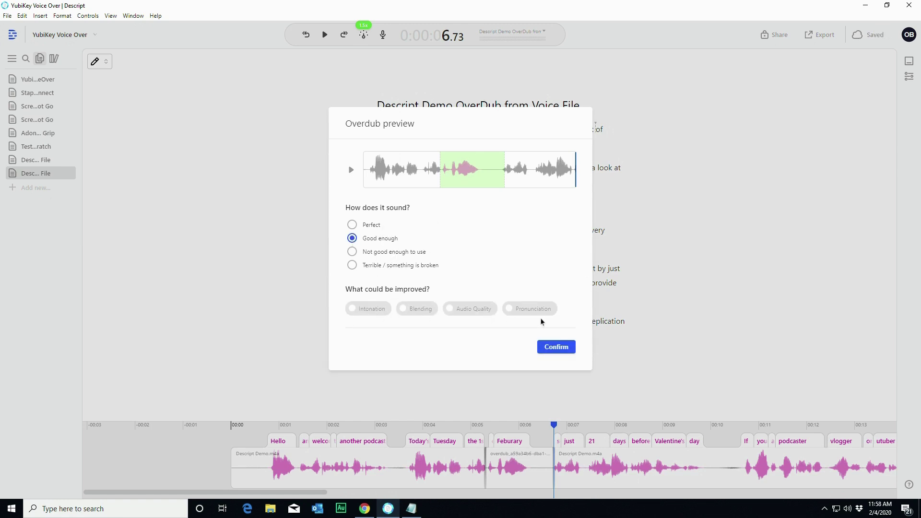
left_click(360, 307)
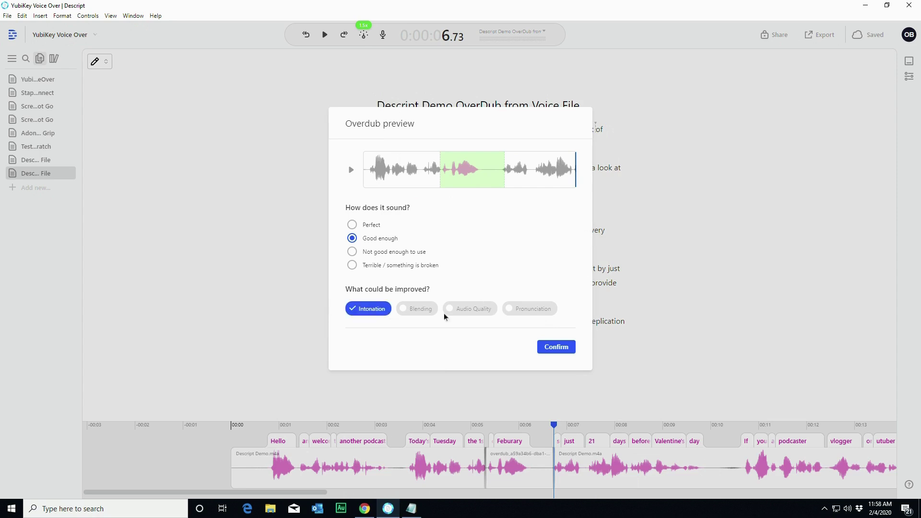
left_click(549, 348)
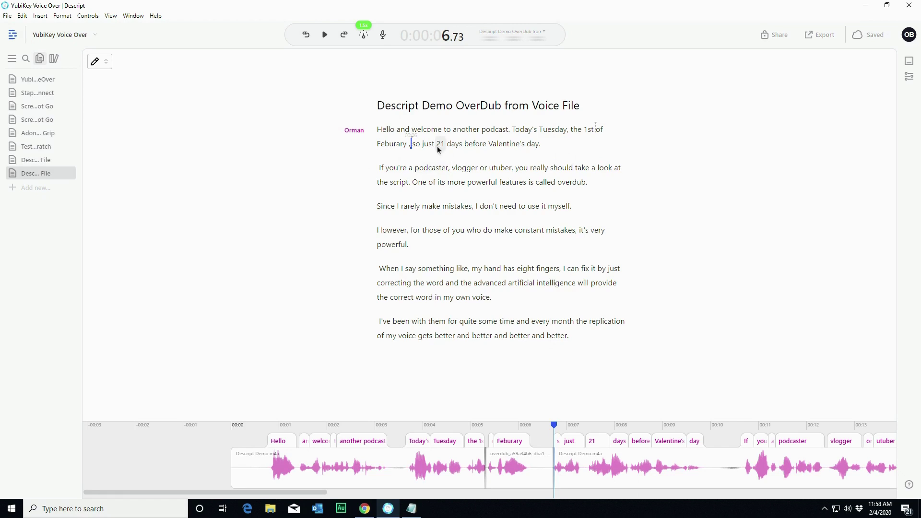
Overdub '21 days' as '13 days' and confirm it with a Good enough rating
left_click_drag(438, 146, 461, 147)
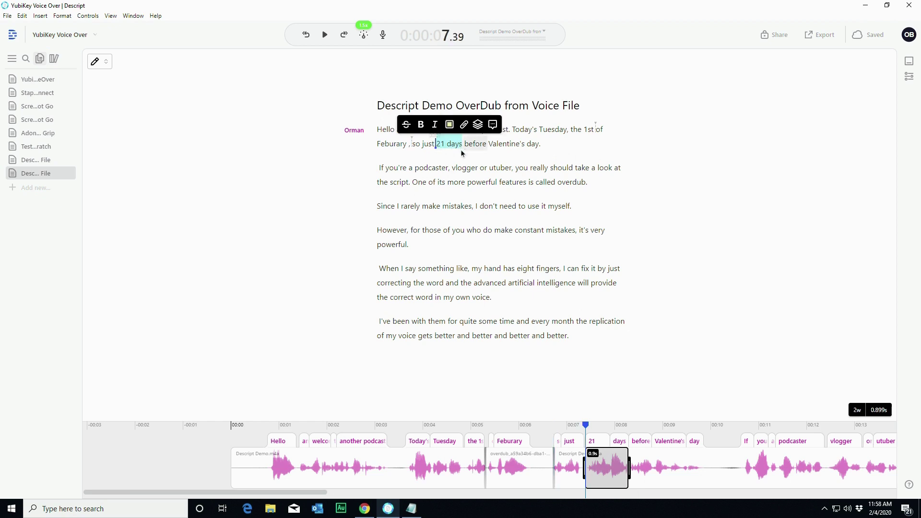
type("days")
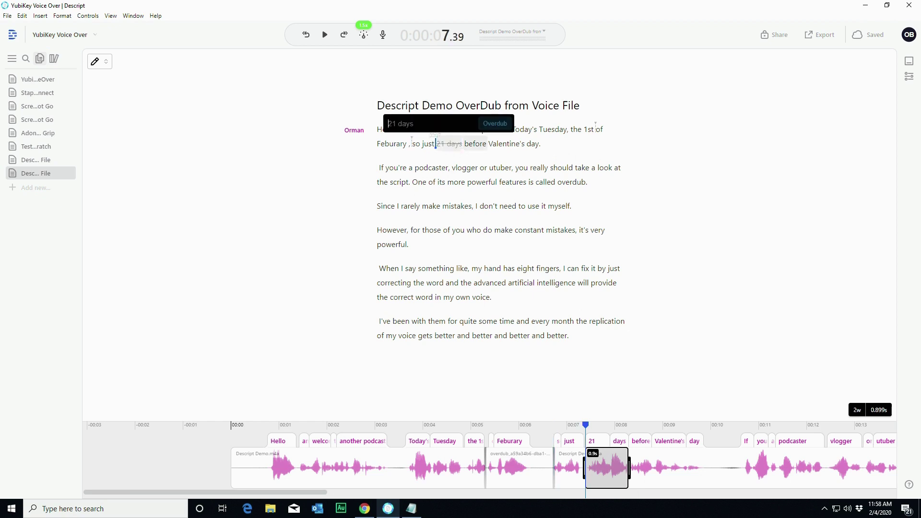
type("13 days")
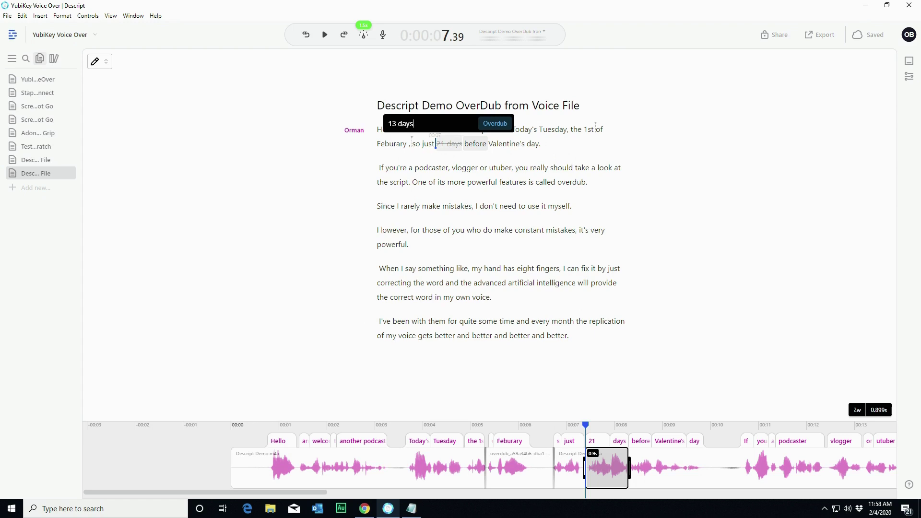
left_click(492, 123)
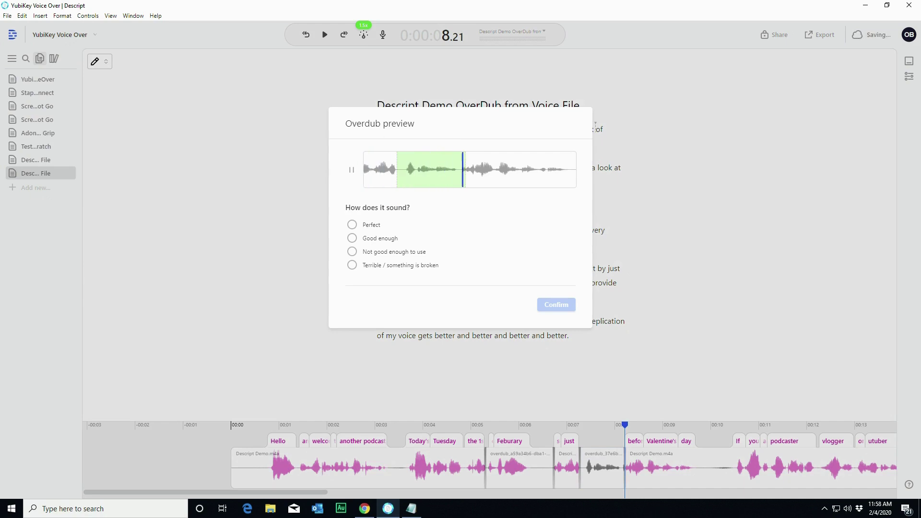
left_click(352, 239)
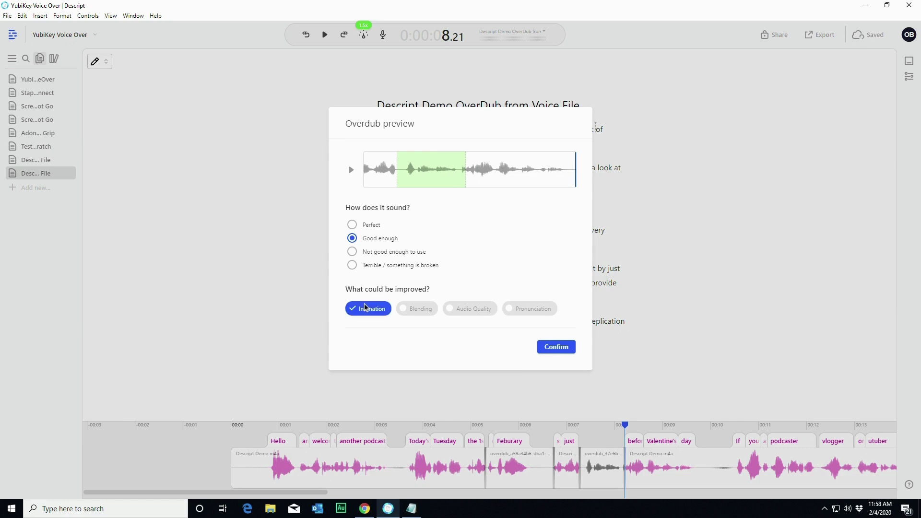
left_click(556, 346)
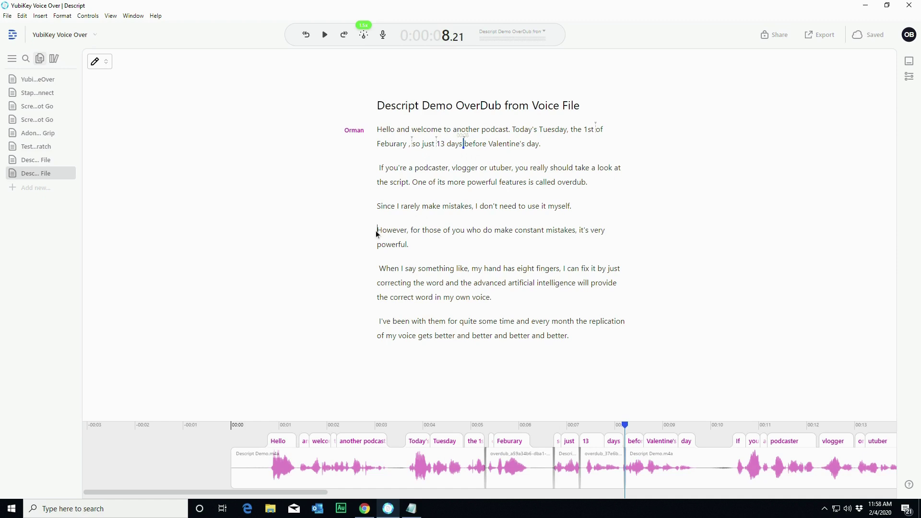
Remove the 'However' paragraph and trim the final sentence to end 'my voice gets better'
left_click_drag(376, 230, 407, 245)
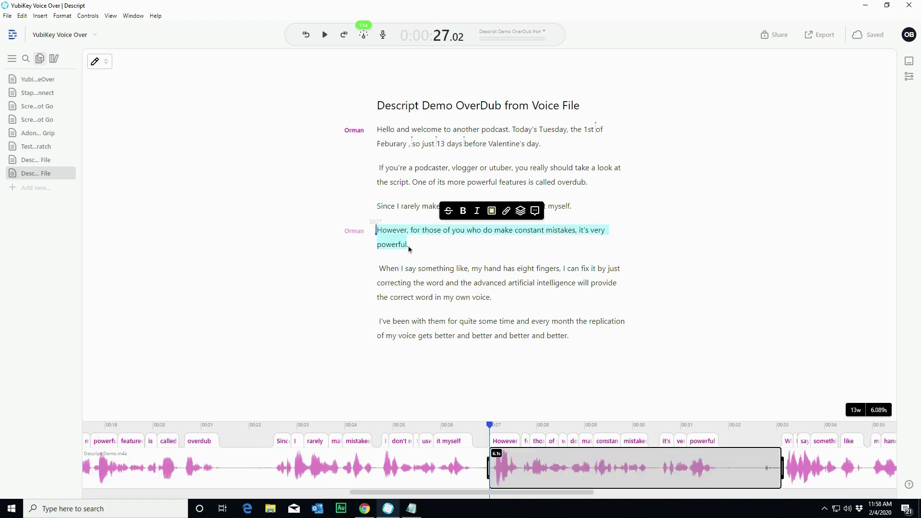
key("BackSpace")
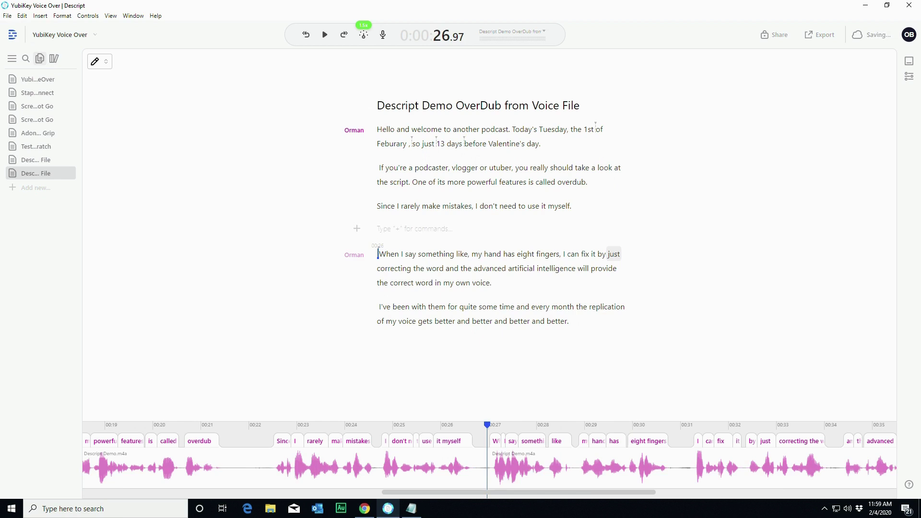
key("BackSpace")
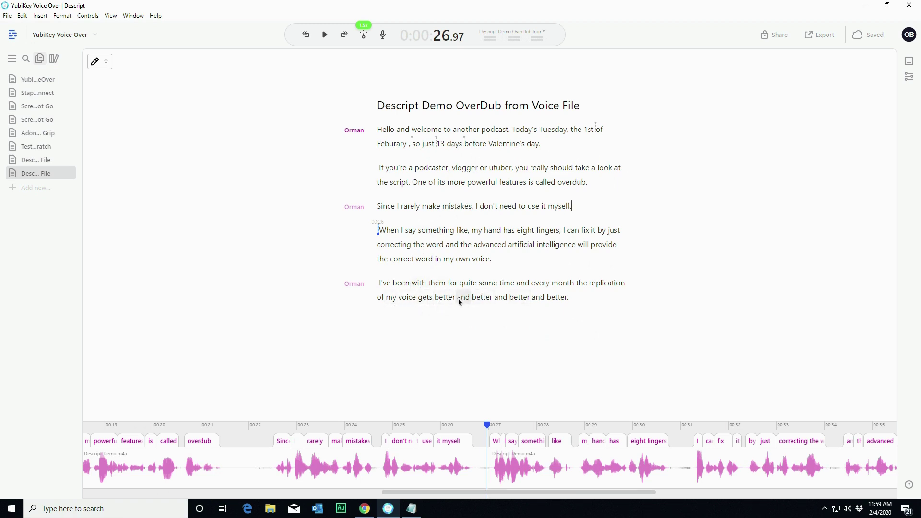
left_click_drag(459, 298, 566, 302)
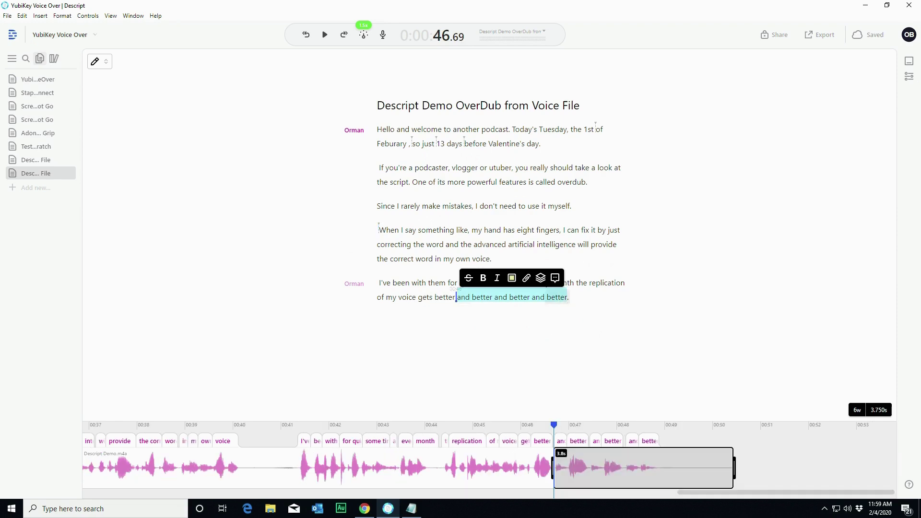
key("BackSpace")
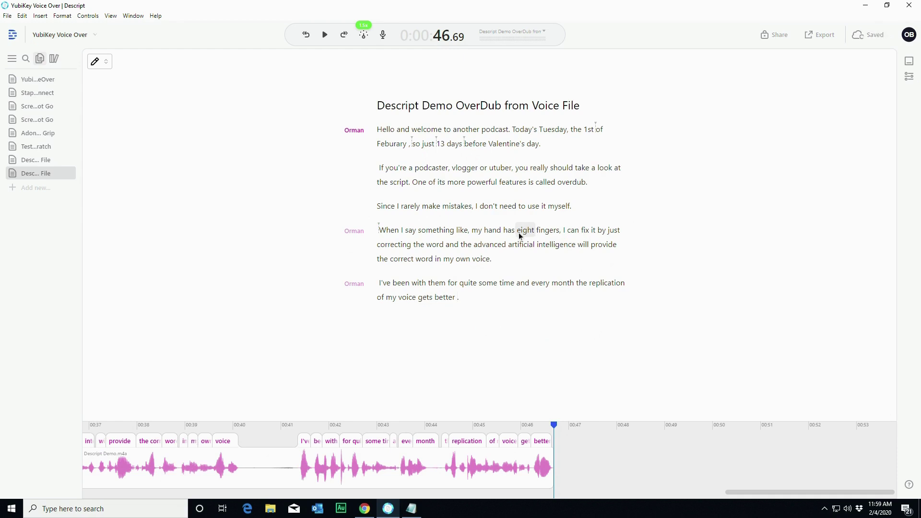
Overdub 'eight fingers' as 'five fingers' at 1.0x speed and accept it as Good enough
left_click_drag(519, 232, 559, 232)
type("d")
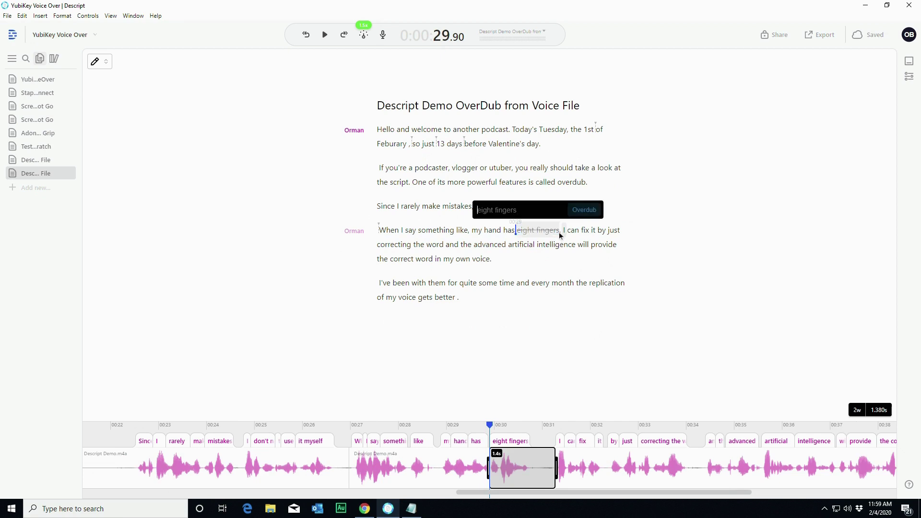
type("f")
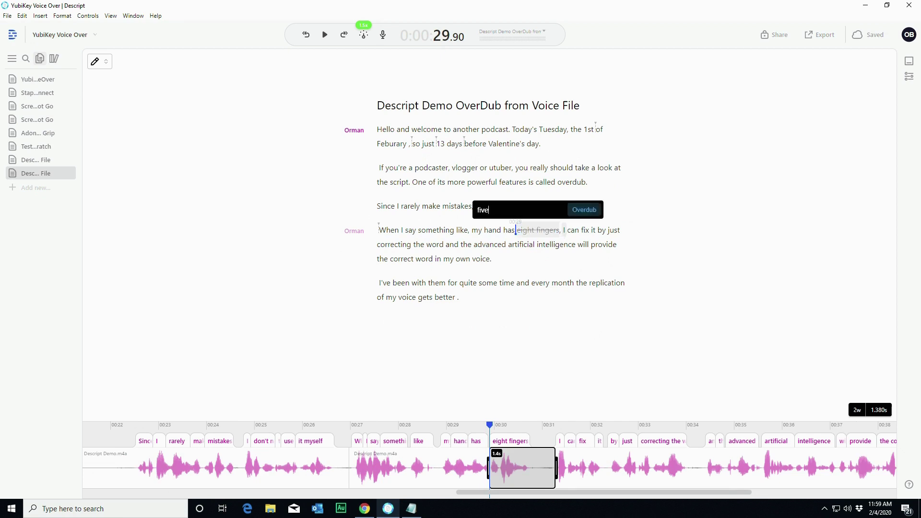
type("ive finge")
left_click(584, 210)
mouse_move(364, 34)
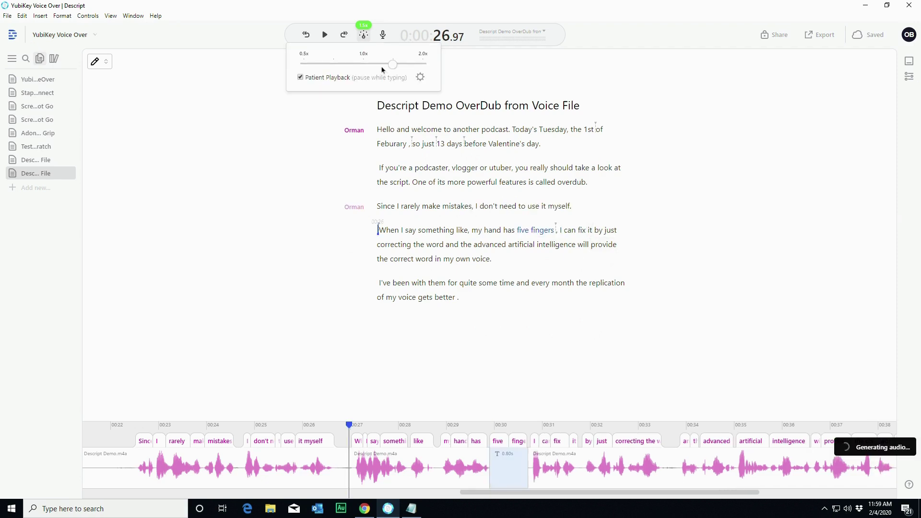
left_click(363, 64)
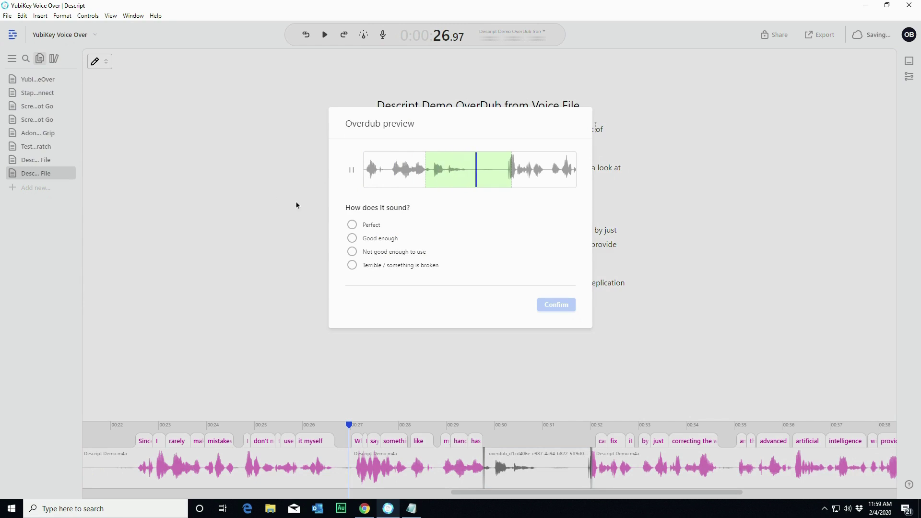
left_click(352, 239)
left_click(557, 347)
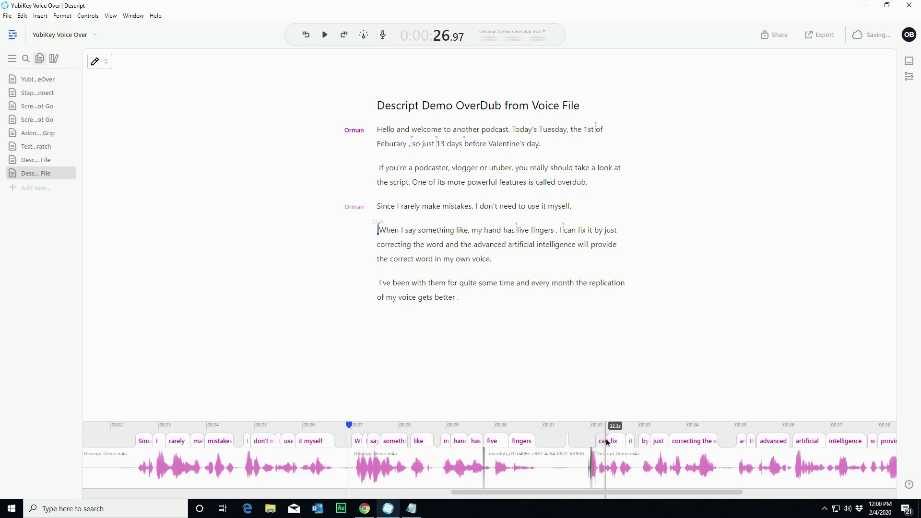
Shorten the pause after 'five fingers' to about 0.67s and play the sentence back
left_click(592, 446)
left_click_drag(591, 446, 558, 444)
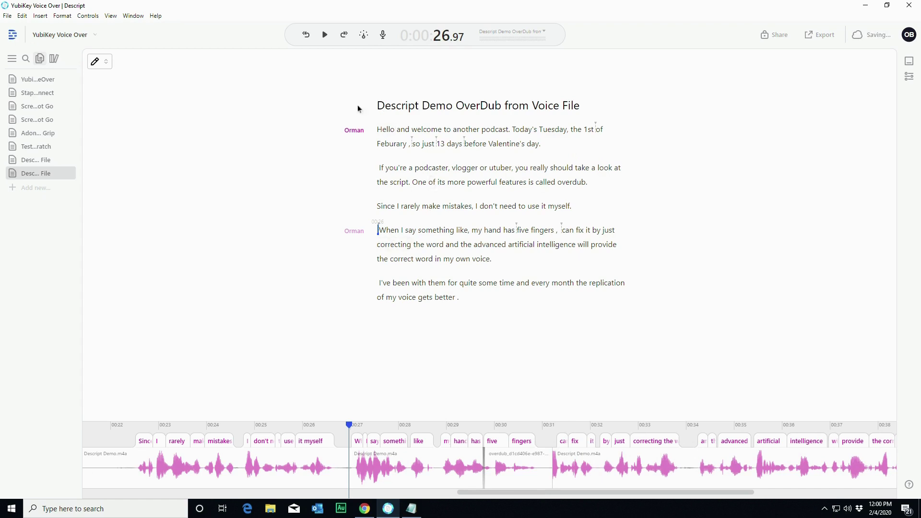
left_click(325, 36)
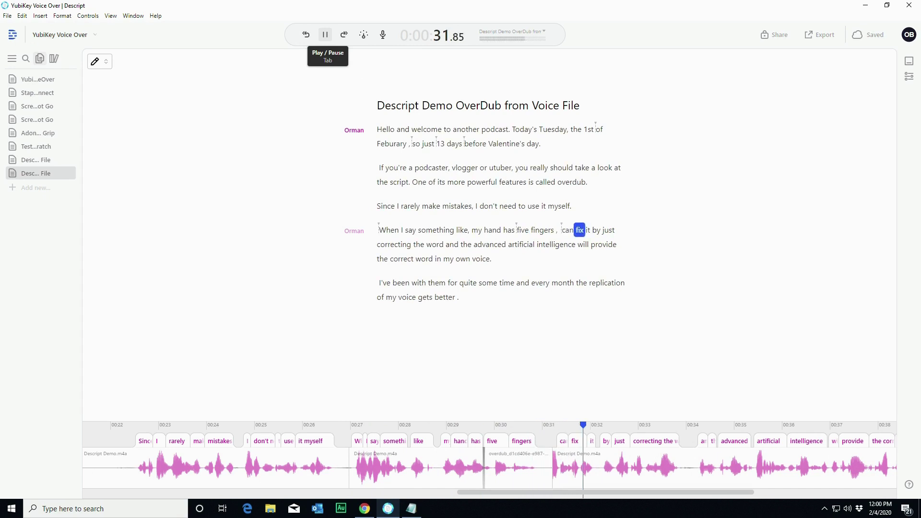
left_click(324, 35)
left_click(376, 128)
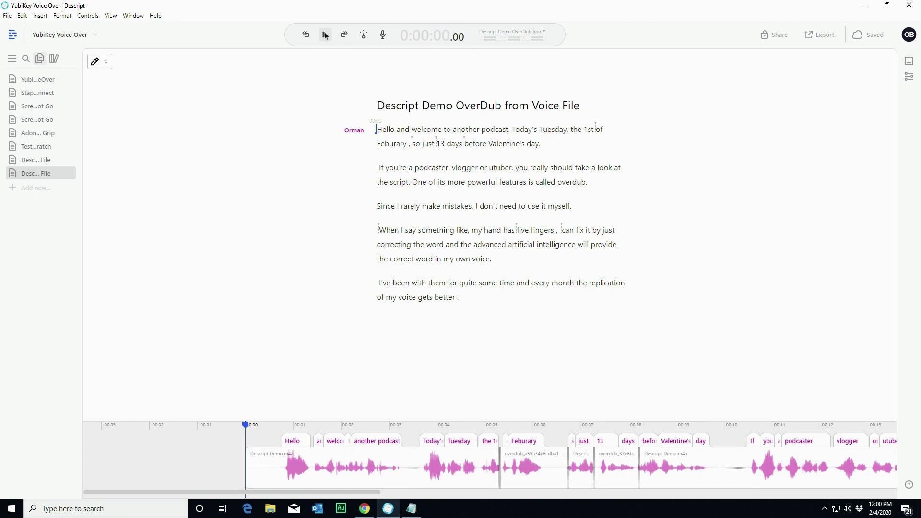
left_click(325, 34)
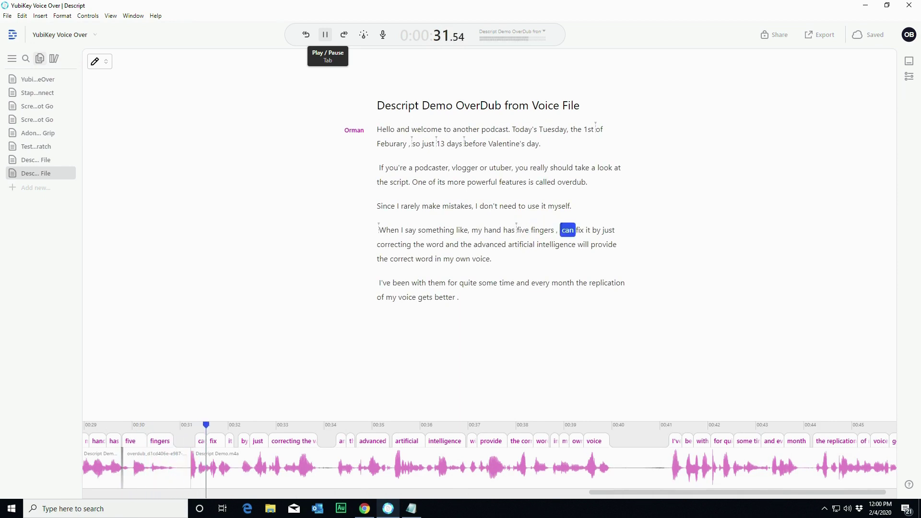
left_click(321, 36)
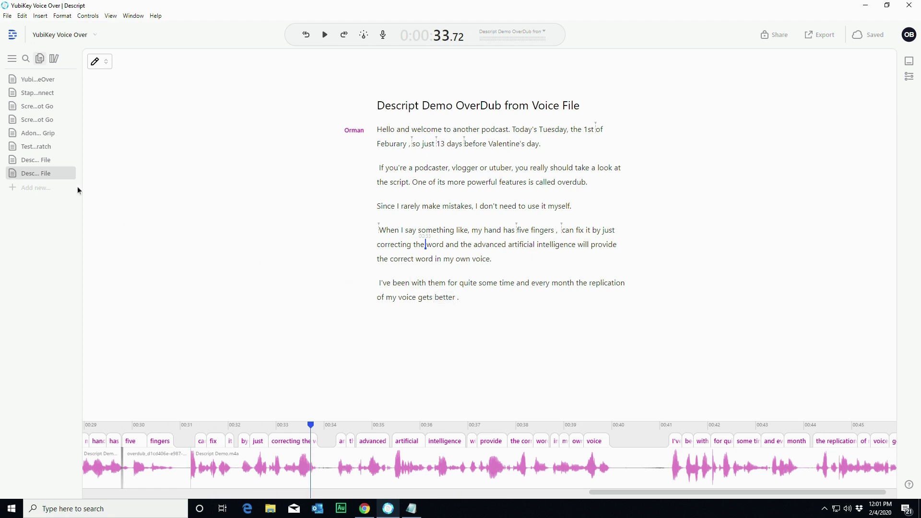
Switch to the Text File composition and play its generated speech from 'Hello'
left_click(42, 162)
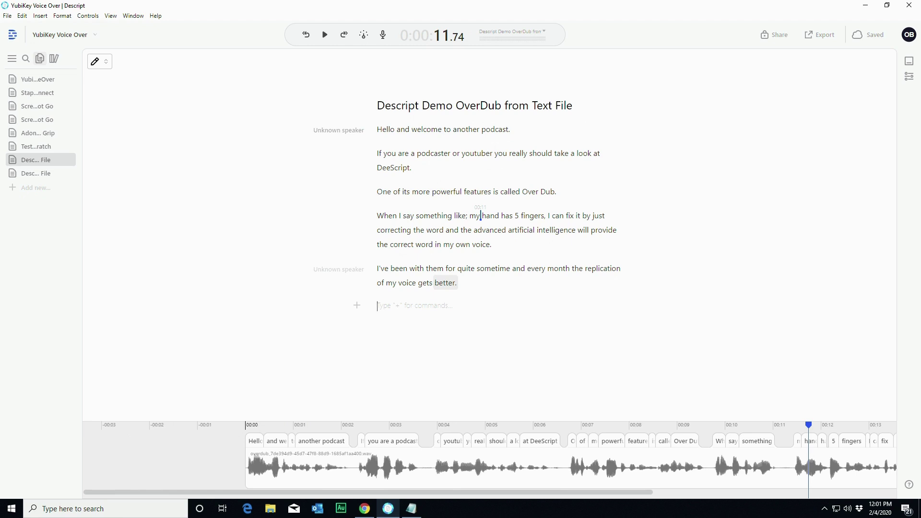
left_click(326, 41)
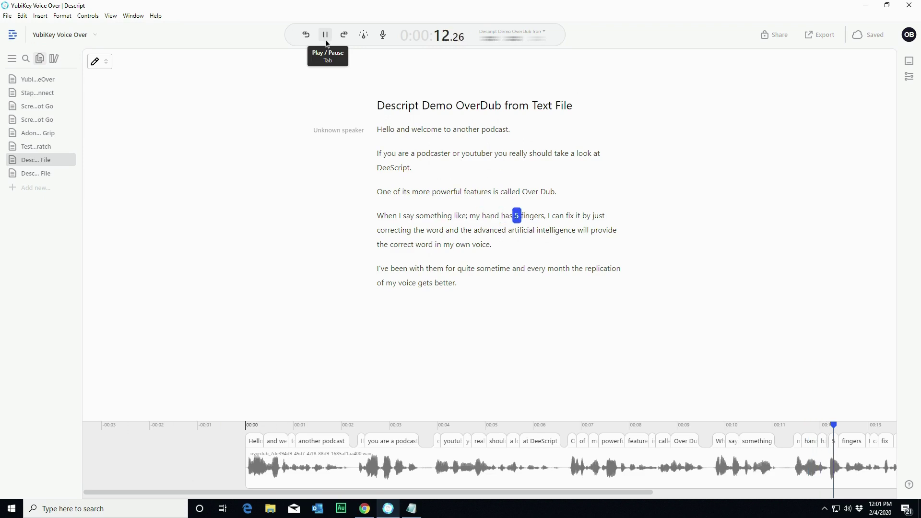
left_click(377, 130)
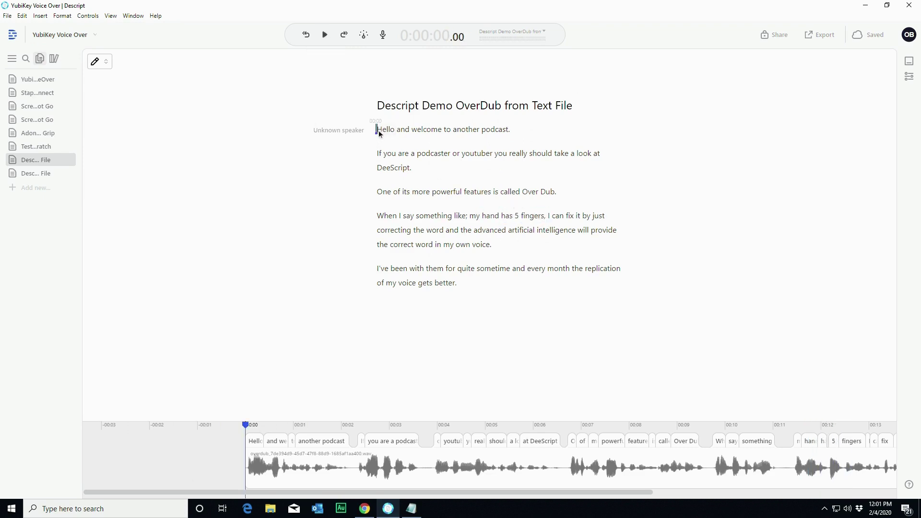
left_click(325, 36)
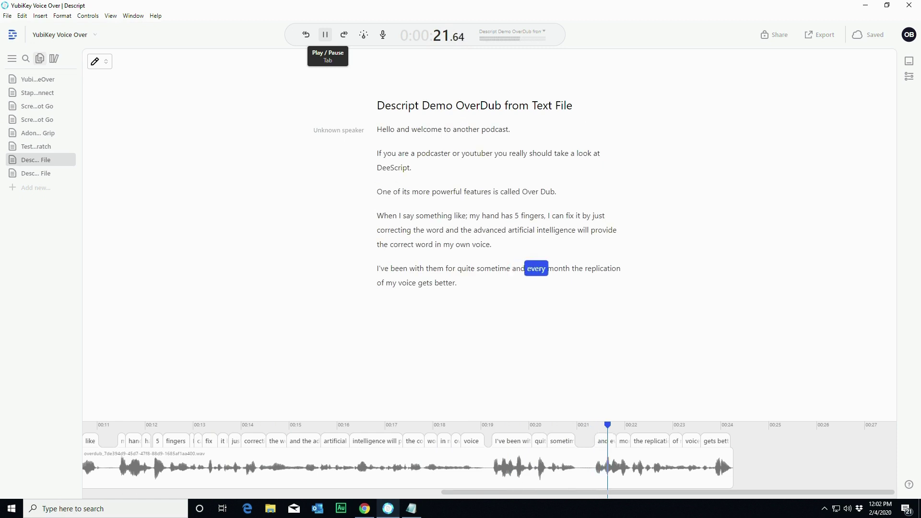
left_click(326, 34)
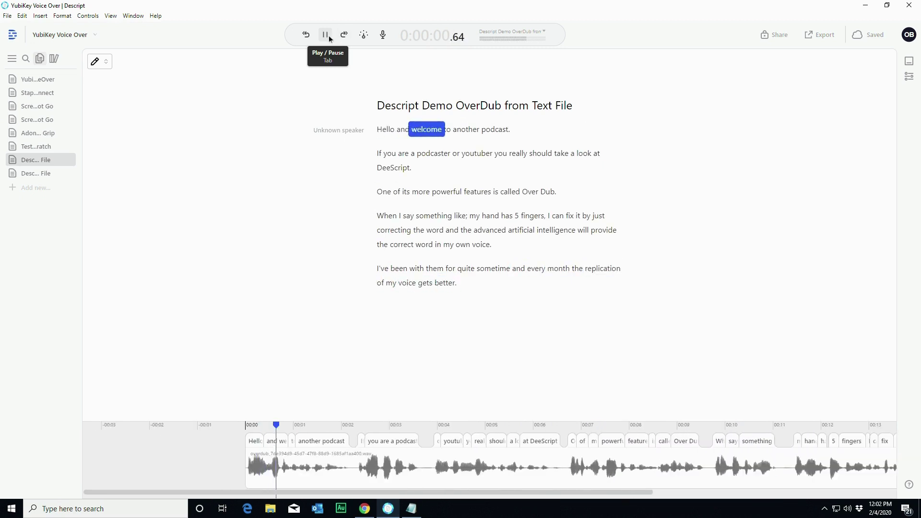
left_click(325, 35)
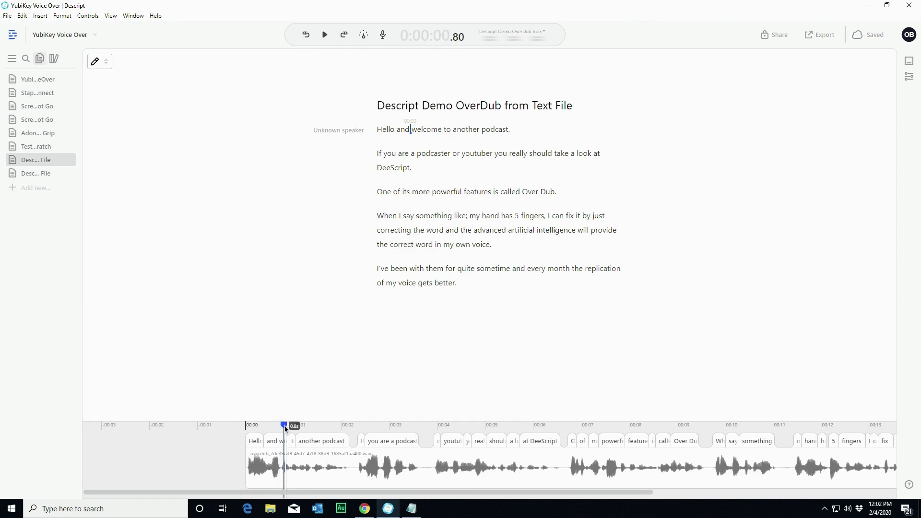
left_click(217, 422)
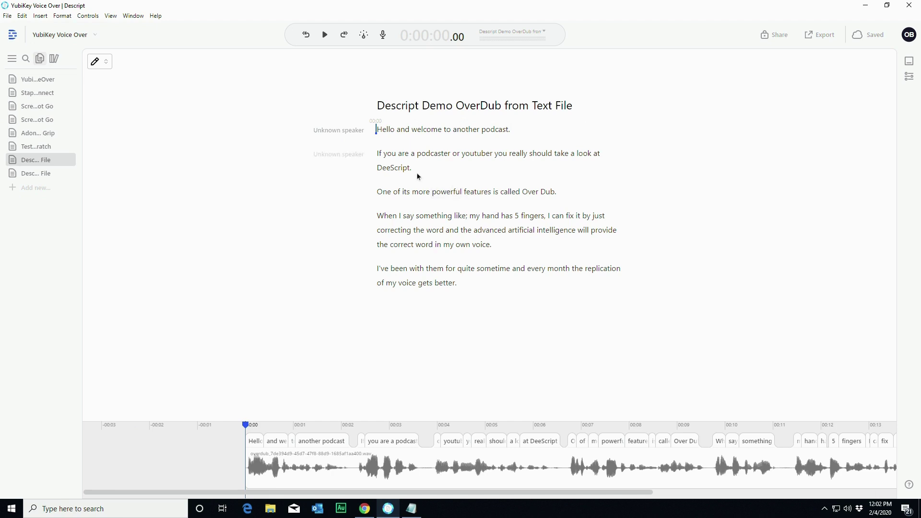
Reassign the transcript from Unknown speaker to the host, then place the caret before 'One of its'
left_click(342, 128)
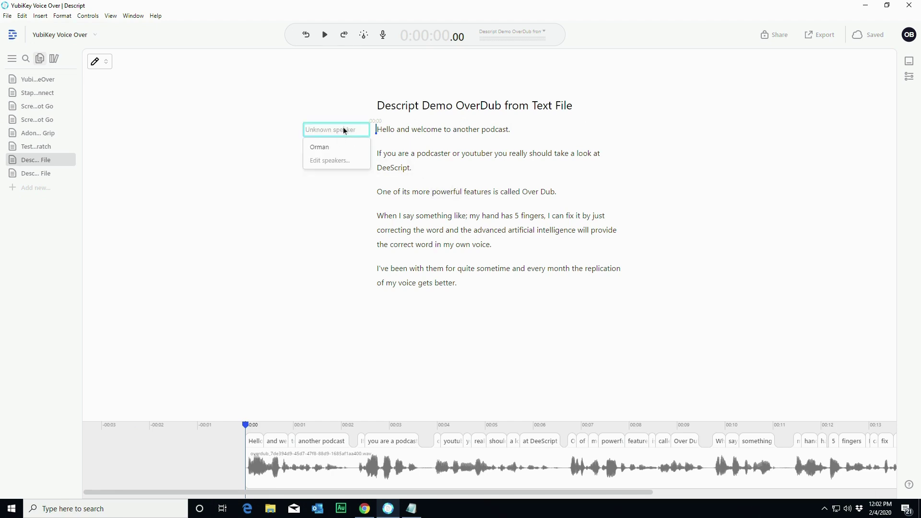
left_click(328, 150)
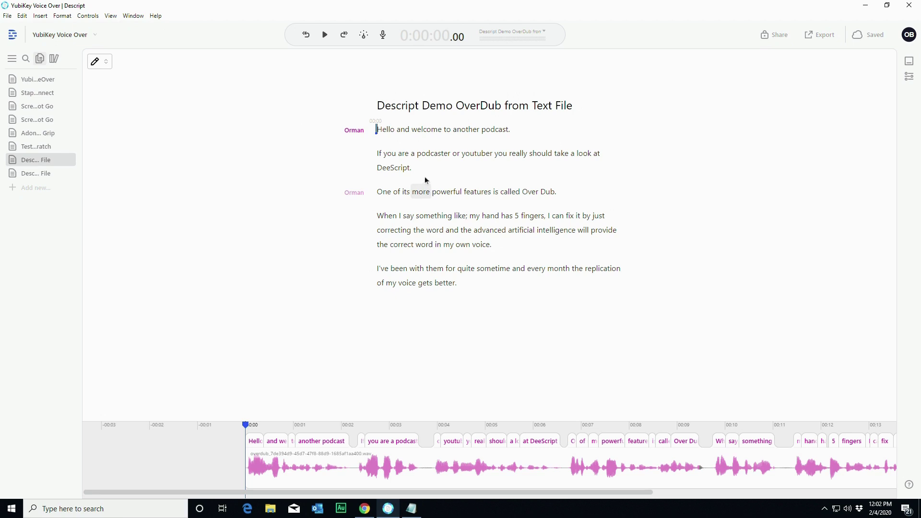
left_click(425, 178)
key("Home")
Add a scratch text paragraph reading "This is just something else I wanted to say, I like to eat apples."
key("Return")
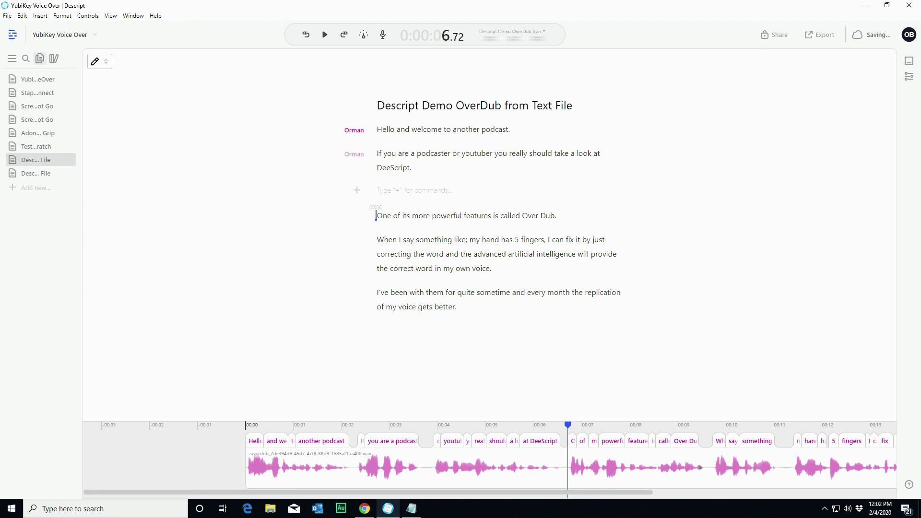
type("+")
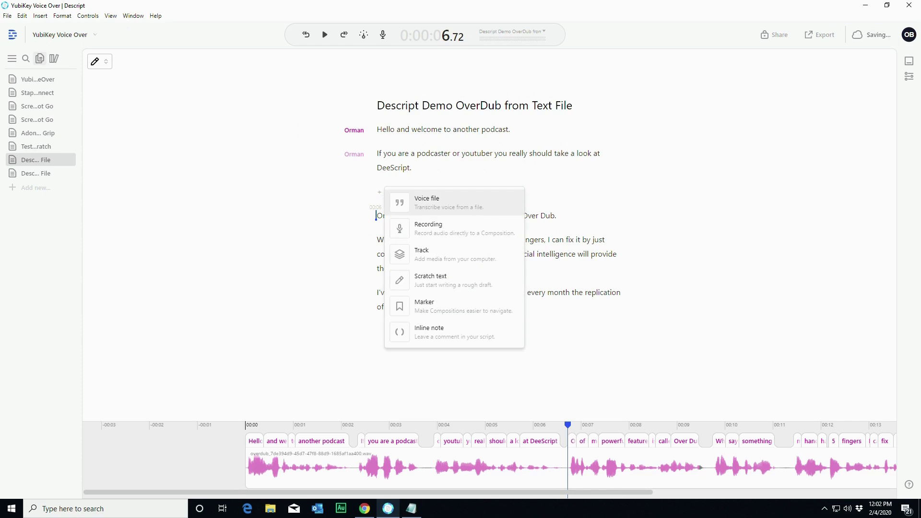
left_click(441, 278)
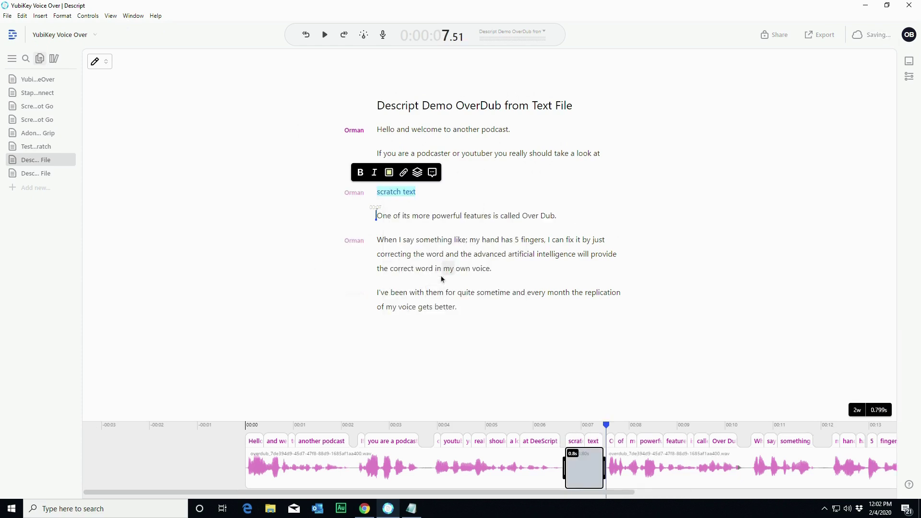
type("This is just soeme")
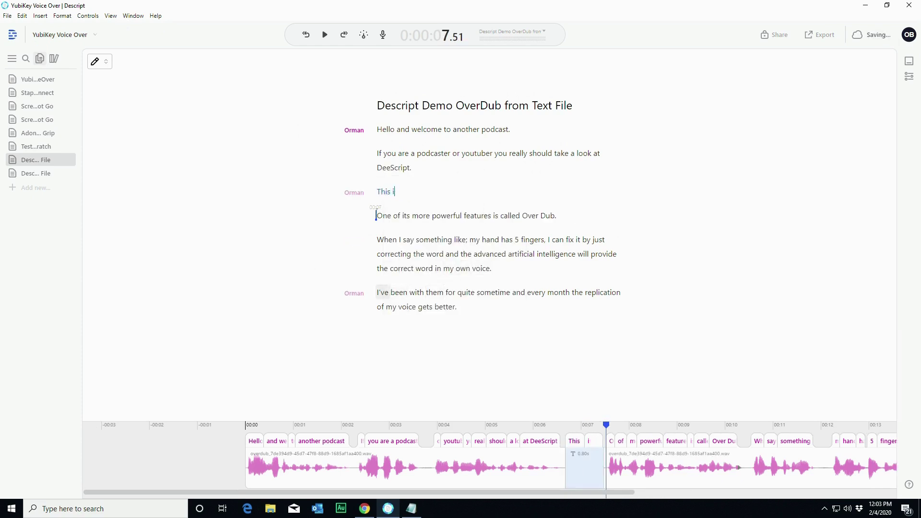
key("BackSpace")
key("BackSpace")
key("BackSpace")
type("mething else I wanted to say")
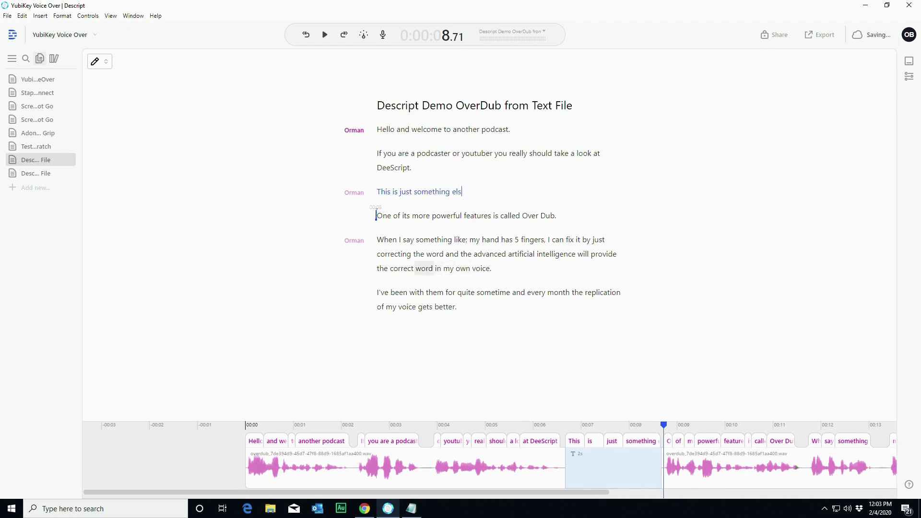
type(", I like to eat apples.")
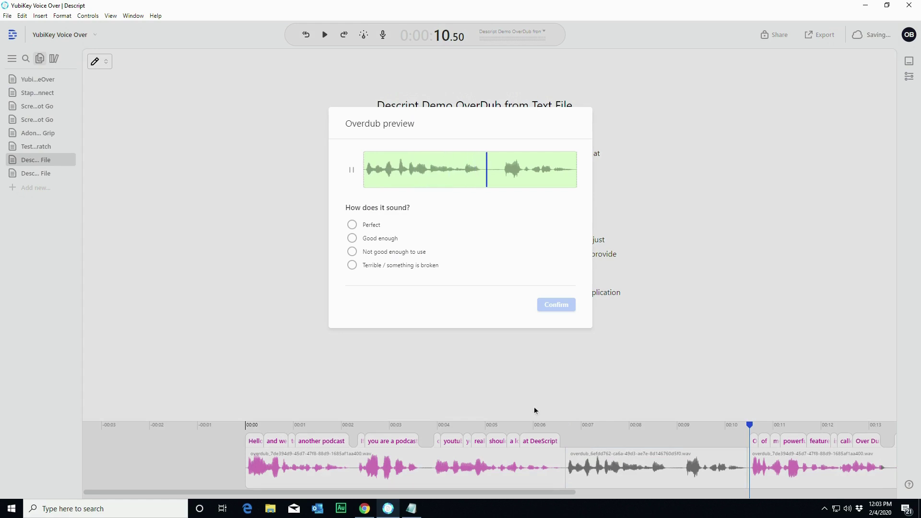
Rate the new sentence's Overdub Good enough, flag audio quality for improvement, and confirm
left_click(352, 238)
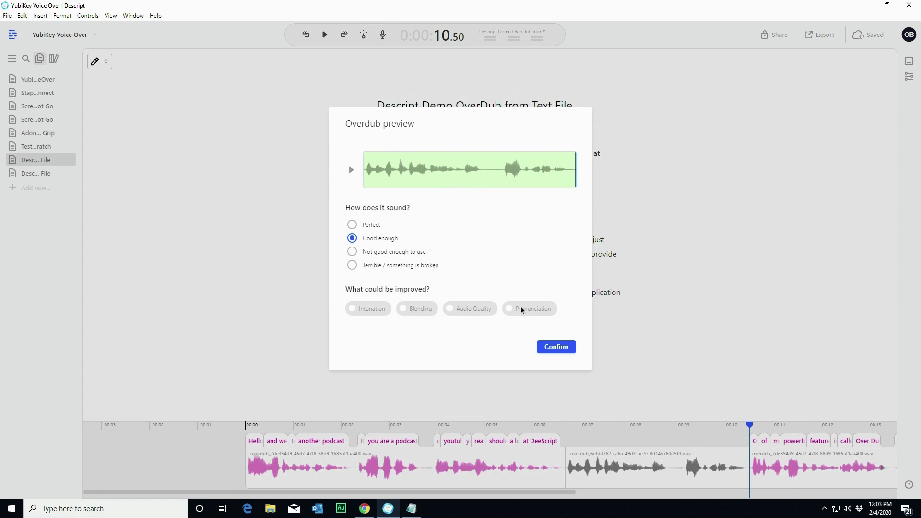
left_click(473, 308)
left_click(548, 346)
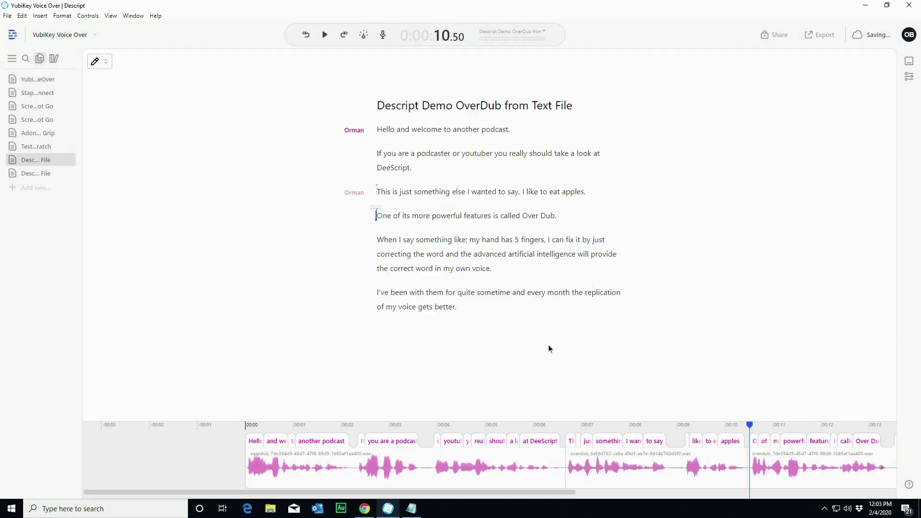
left_click(375, 128)
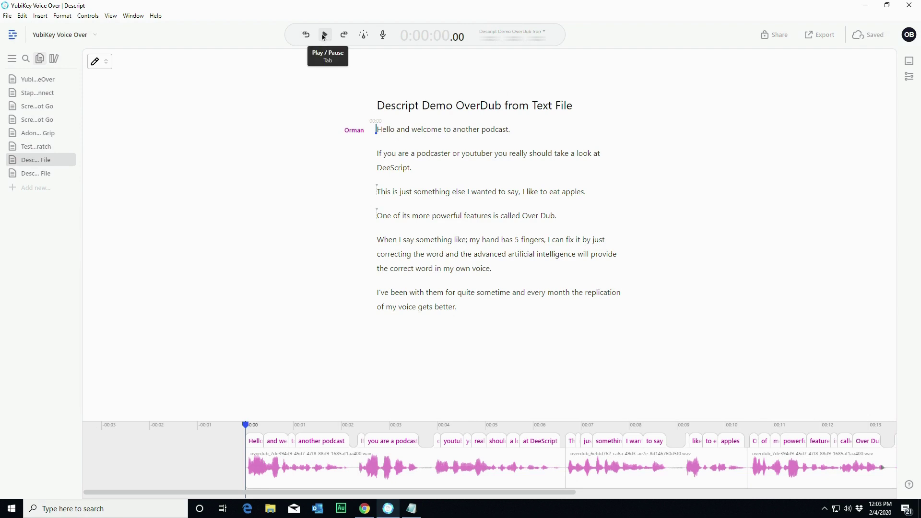
left_click(378, 154)
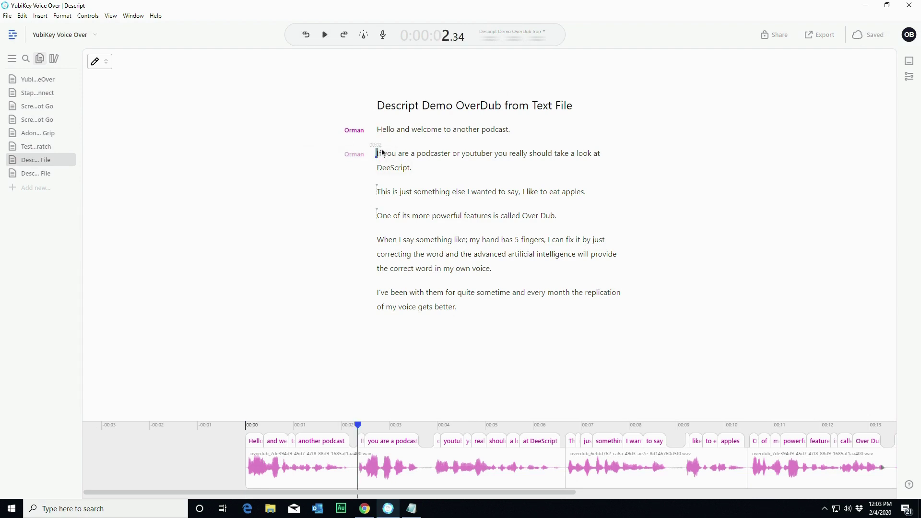
left_click(324, 36)
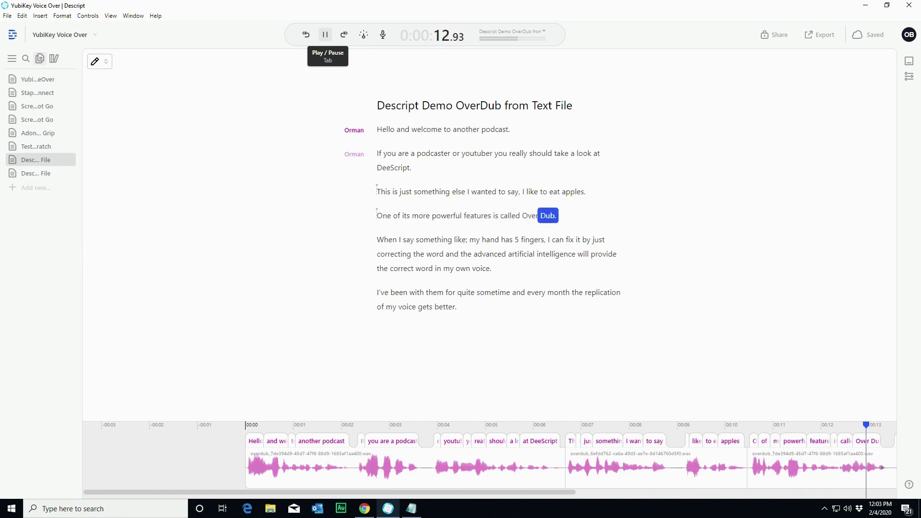
left_click(324, 34)
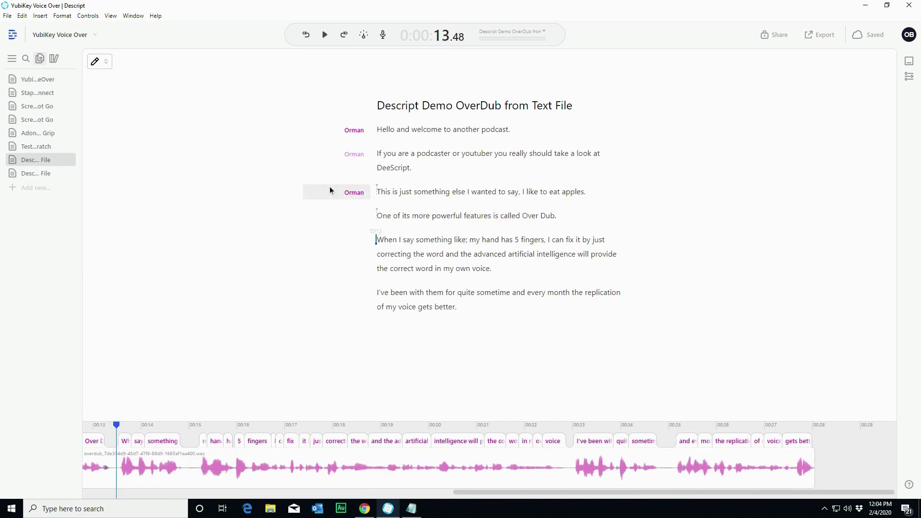